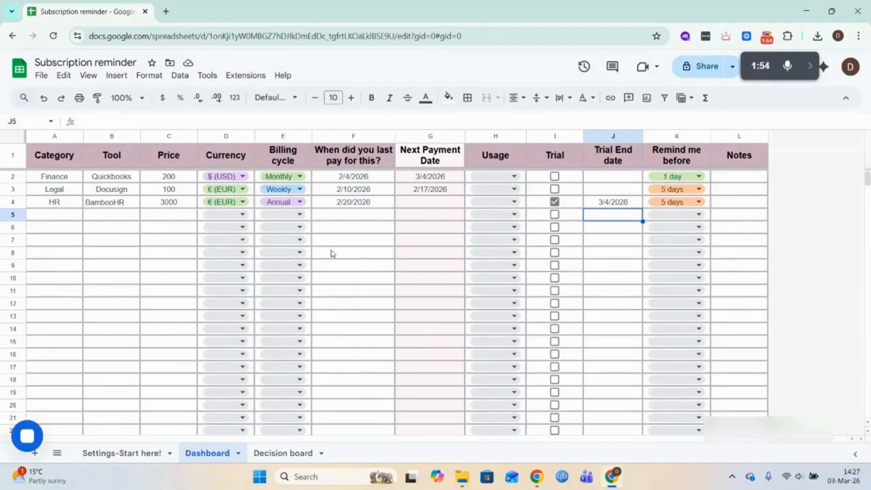
- Start a new subscription in row 5 with category Admin, tool Notion and price 100
double_click(62, 216)
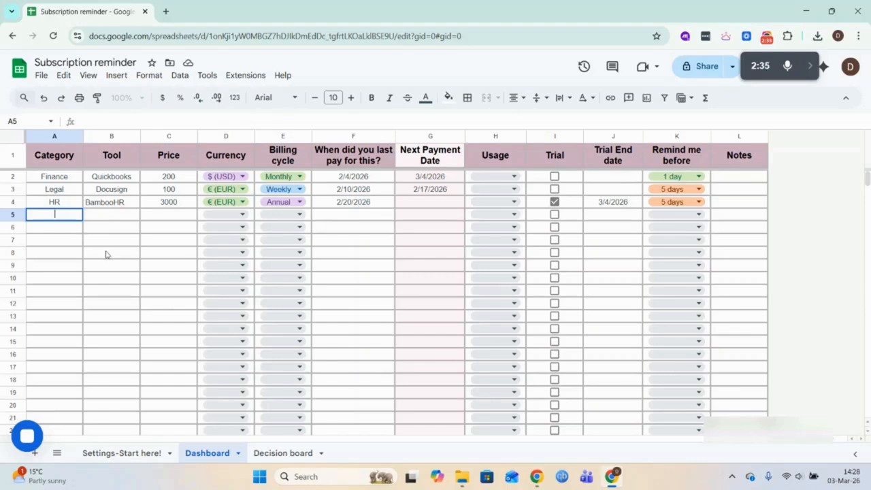
type("Admin")
left_click(115, 217)
double_click(116, 215)
type("Notion")
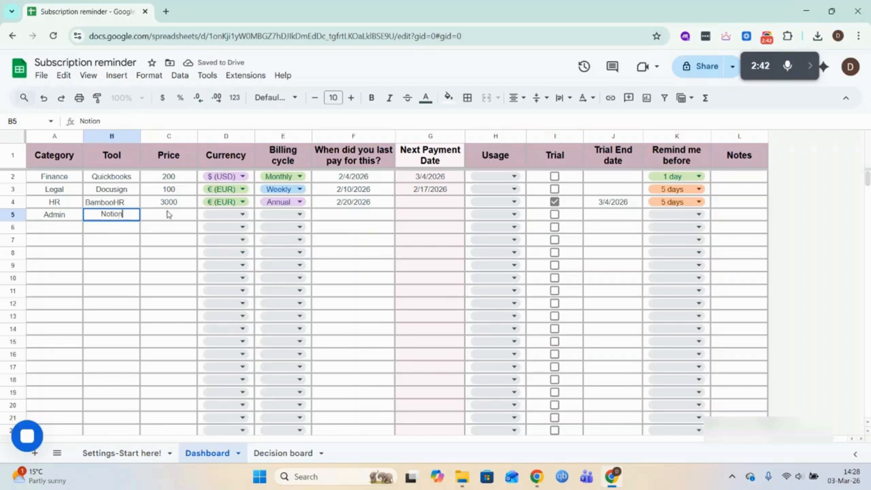
left_click(168, 214)
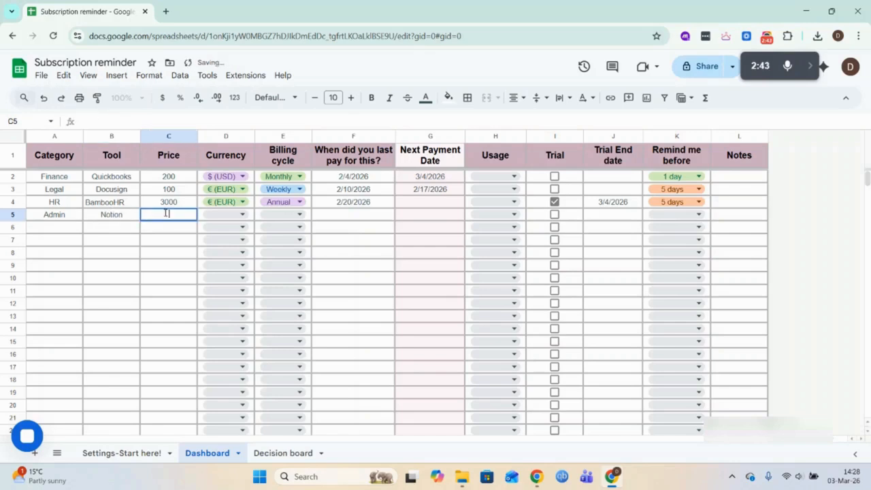
type("100")
- Set the Notion subscription's currency to $ (USD) and its billing cycle to Monthly
left_click(243, 215)
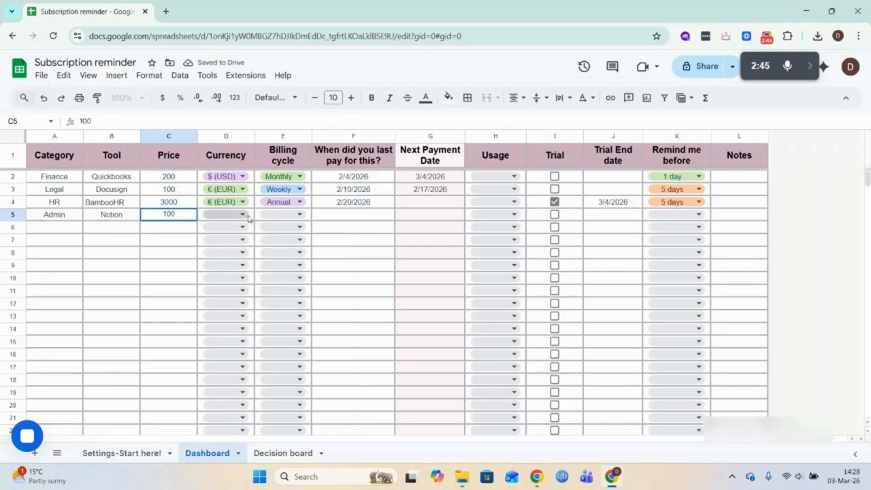
left_click(225, 232)
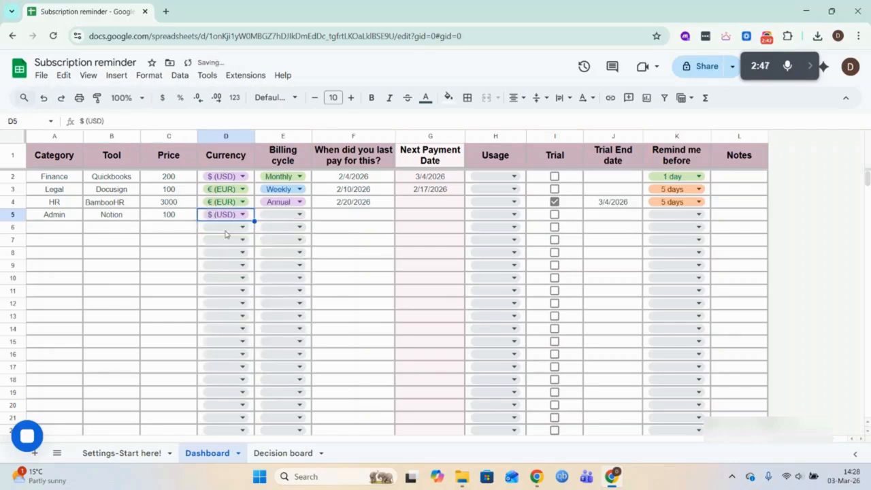
left_click(298, 215)
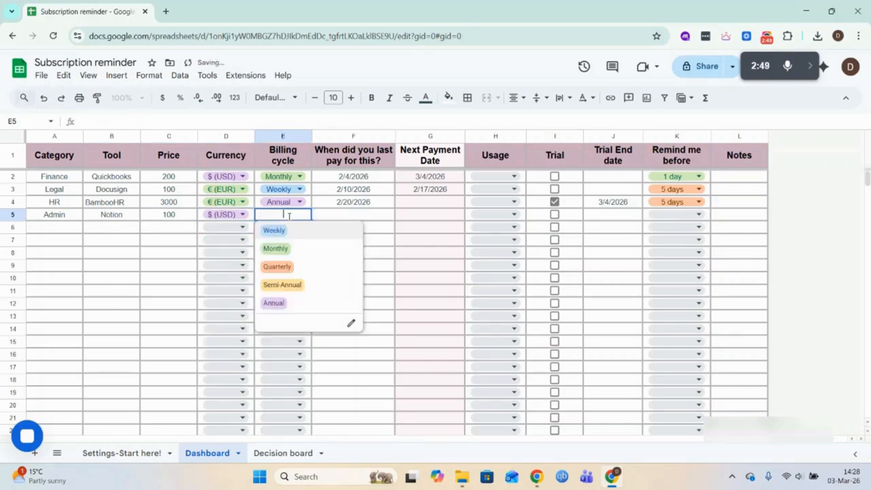
left_click(304, 255)
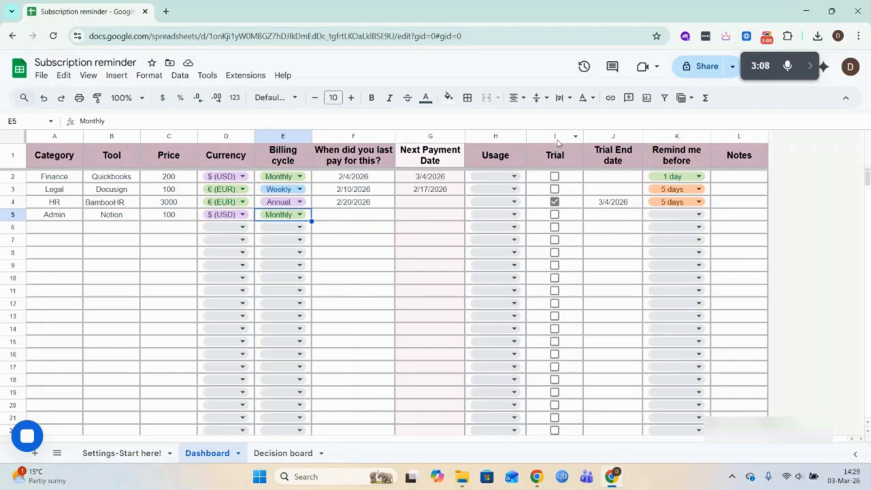
- Mark the Notion subscription as a trial with an end date of 4/3/2026
left_click(555, 215)
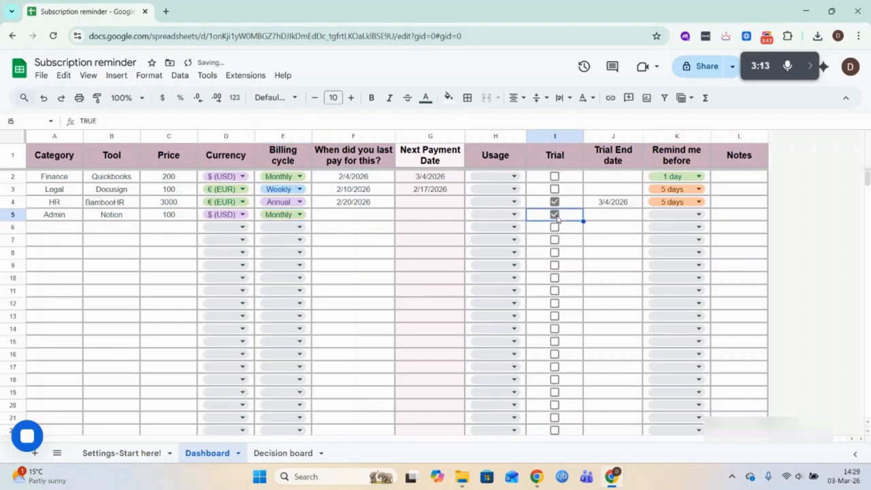
left_click(608, 219)
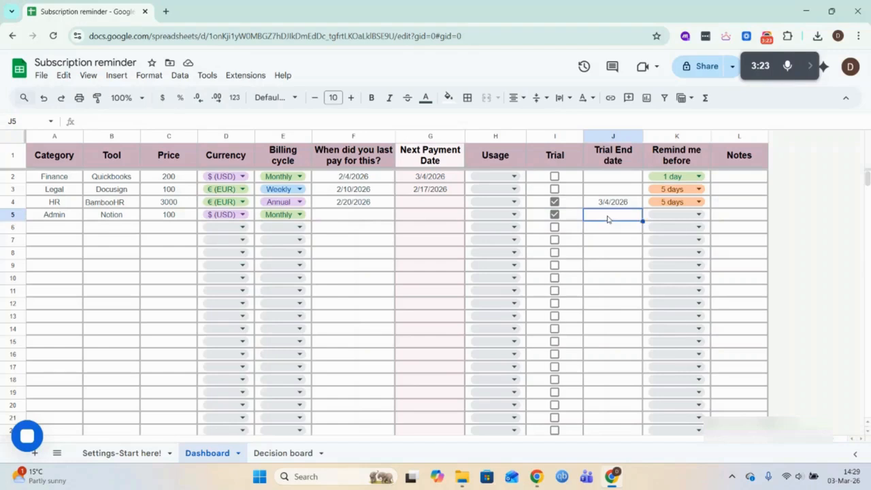
double_click(608, 219)
left_click(665, 231)
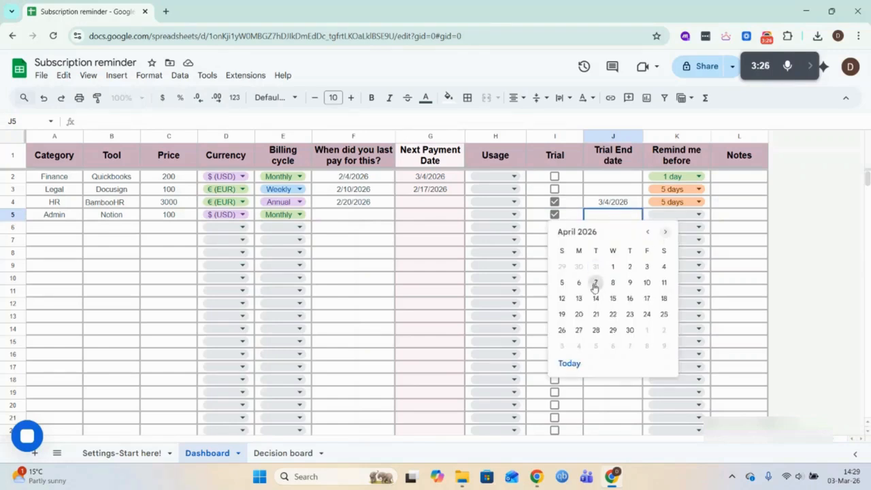
left_click(647, 266)
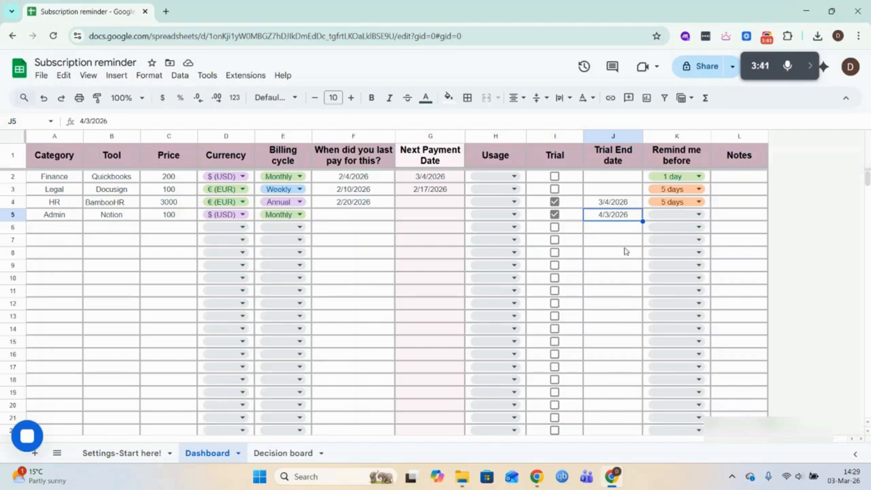
- Set the Notion subscription's reminder to 10 days before, and change it to 1 day
left_click(698, 214)
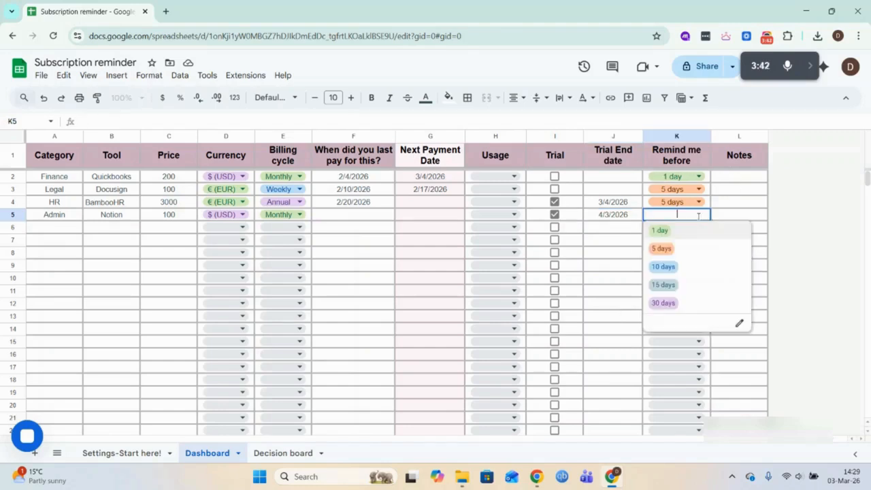
left_click(679, 269)
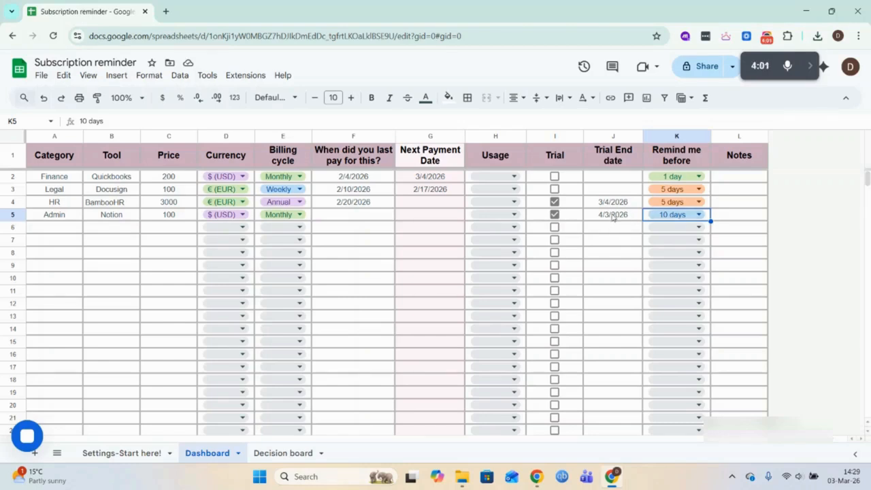
key("Return")
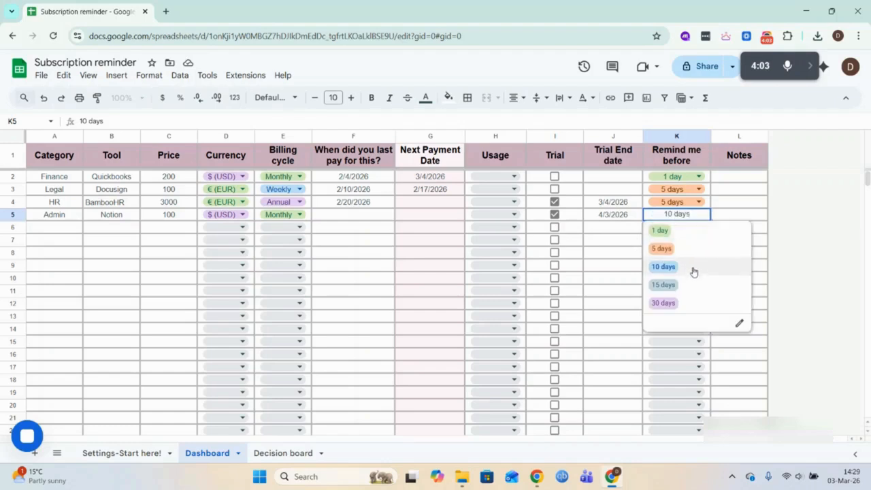
left_click(689, 235)
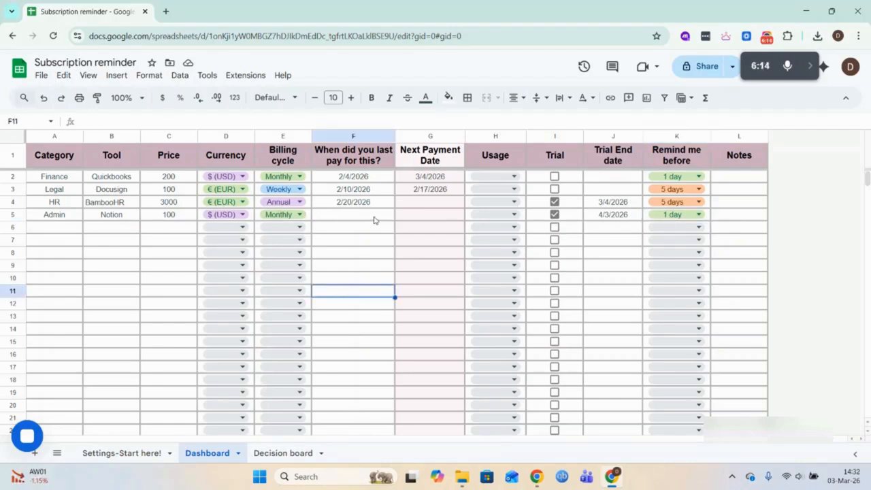
- Remove the trial mark and the trial end date from the Notion subscription
left_click(555, 215)
left_click(611, 221)
key("Delete")
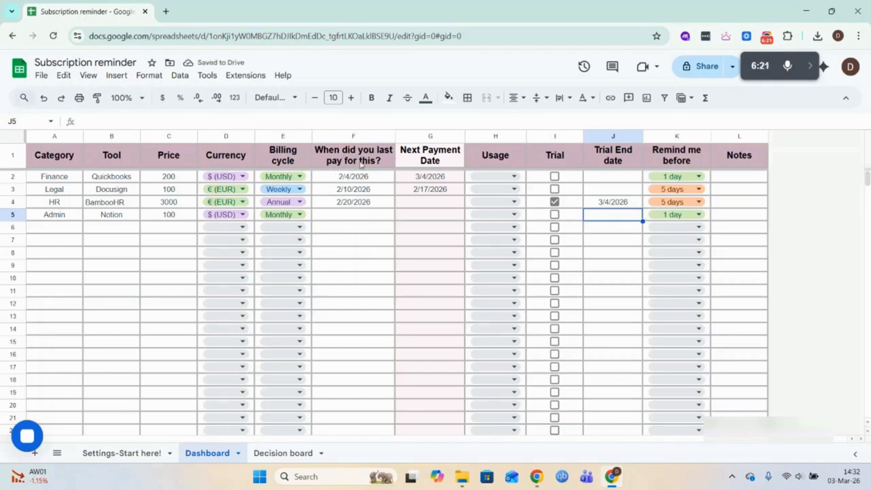
- Enter 3/10/2026 as the Notion subscription's last payment date and set its reminder to 5 days before
double_click(347, 215)
left_click(338, 288)
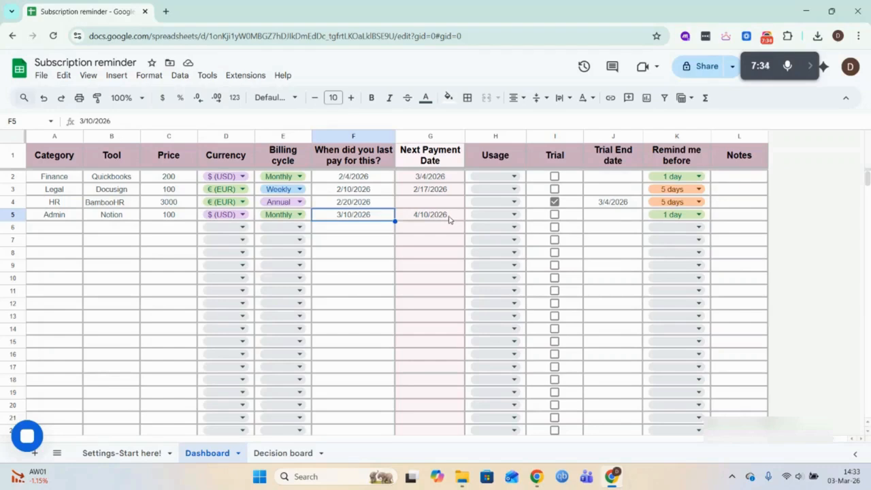
double_click(684, 215)
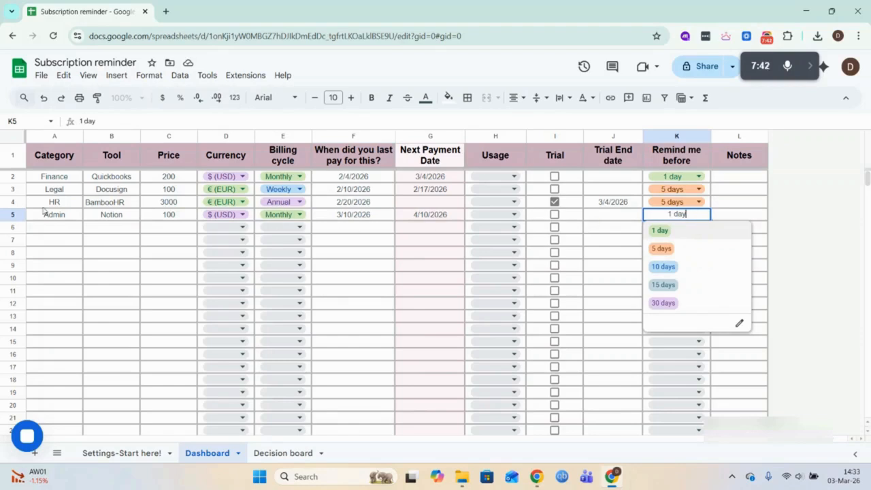
left_click(667, 232)
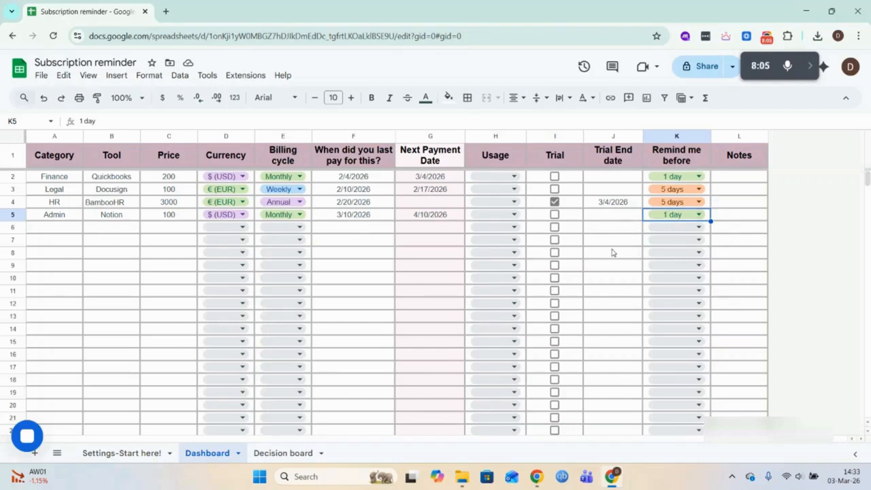
left_click(672, 214)
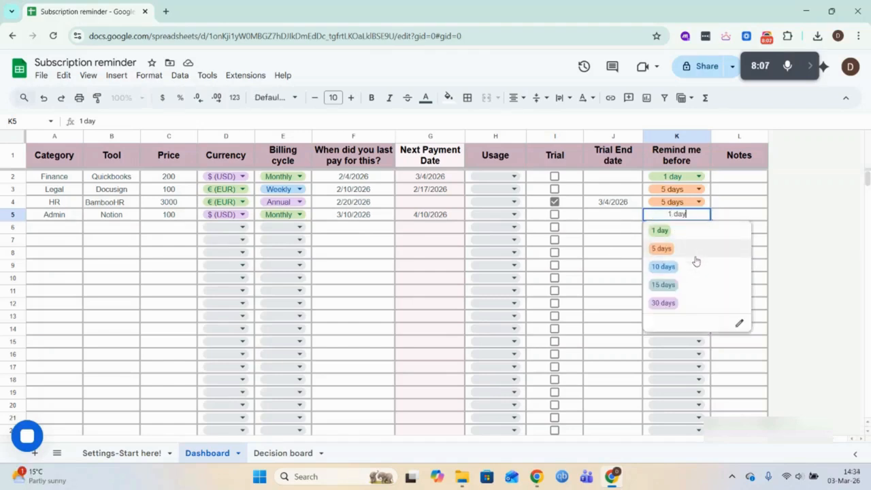
left_click(693, 249)
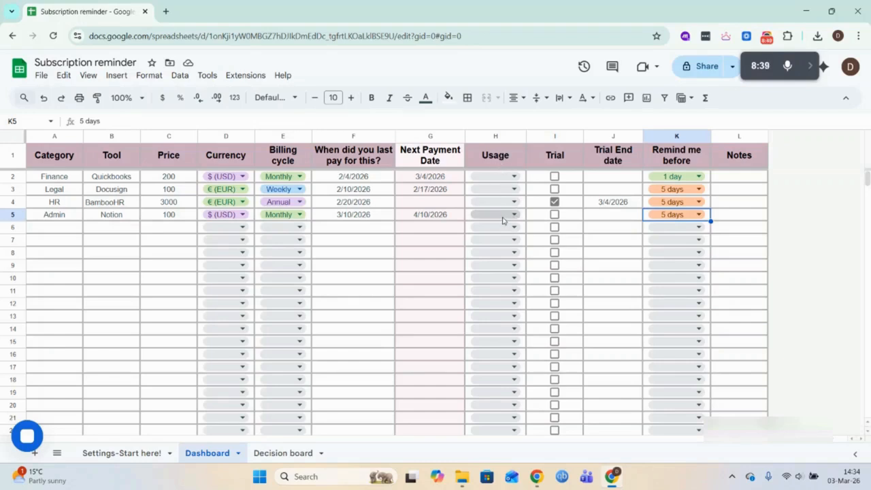
- Set the usage of Notion to Weekly and the usage of Quickbooks to Daily
left_click(503, 215)
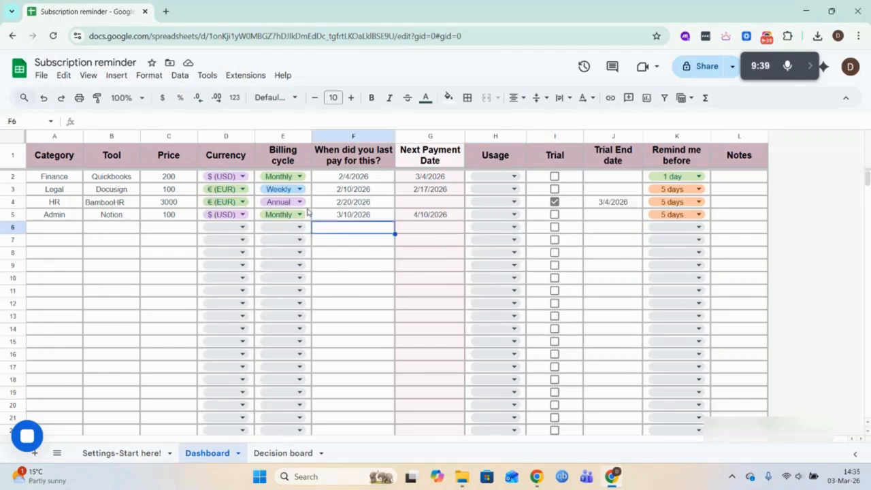
left_click(498, 215)
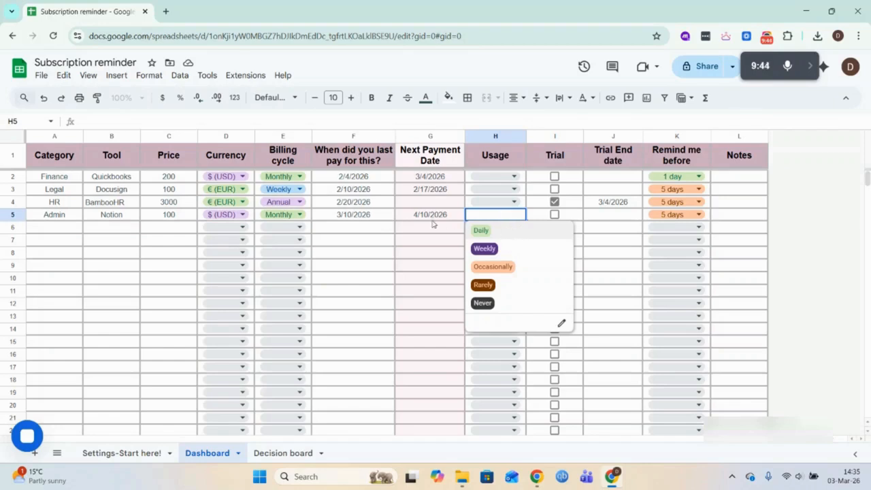
left_click(503, 249)
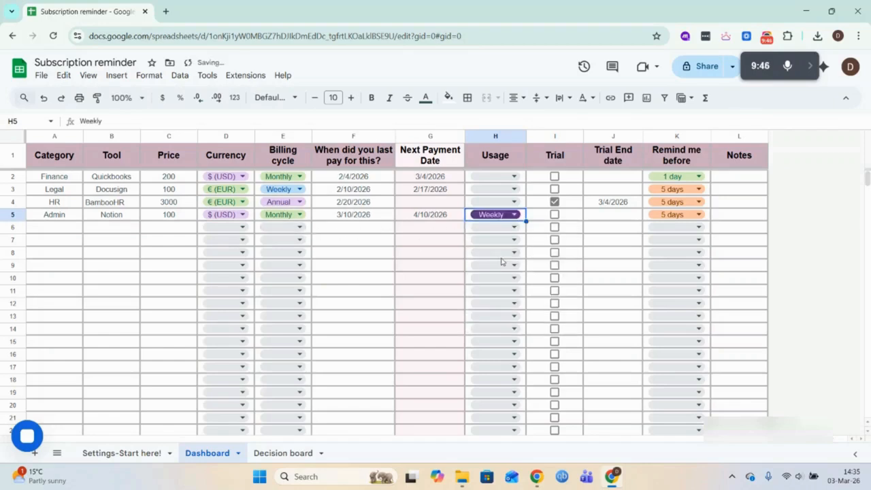
left_click(497, 176)
left_click(498, 189)
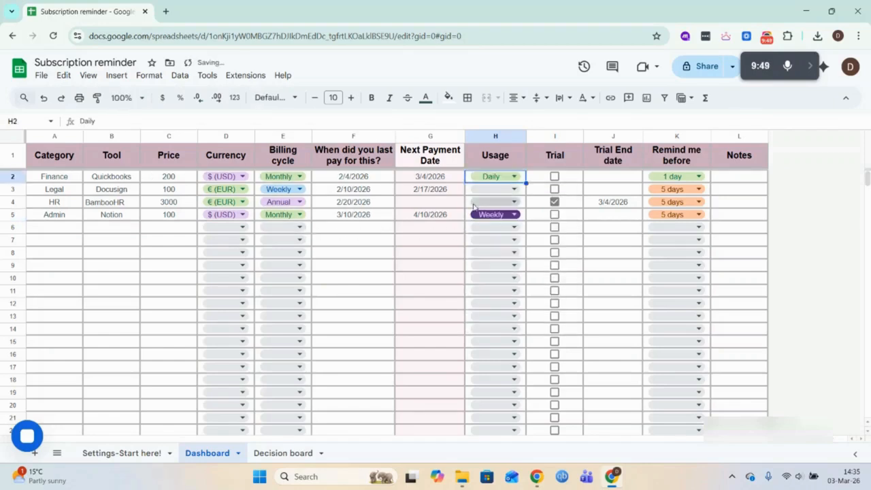
- Set the usage of Docusign to Occasionally and the usage of BambooHR to Rarely
left_click(504, 189)
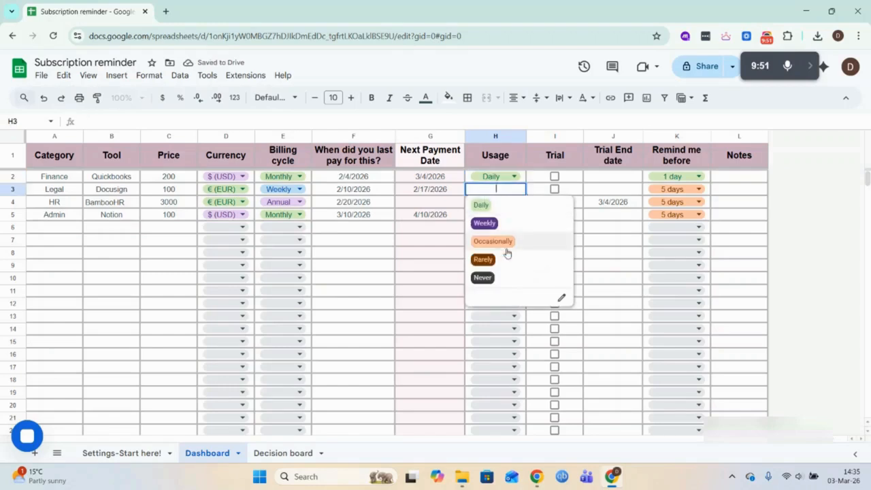
left_click(510, 243)
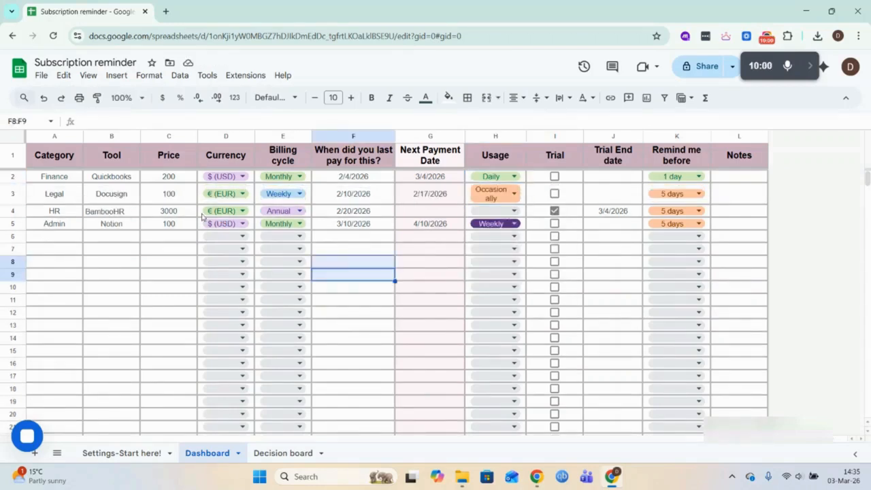
left_click(519, 215)
left_click(490, 281)
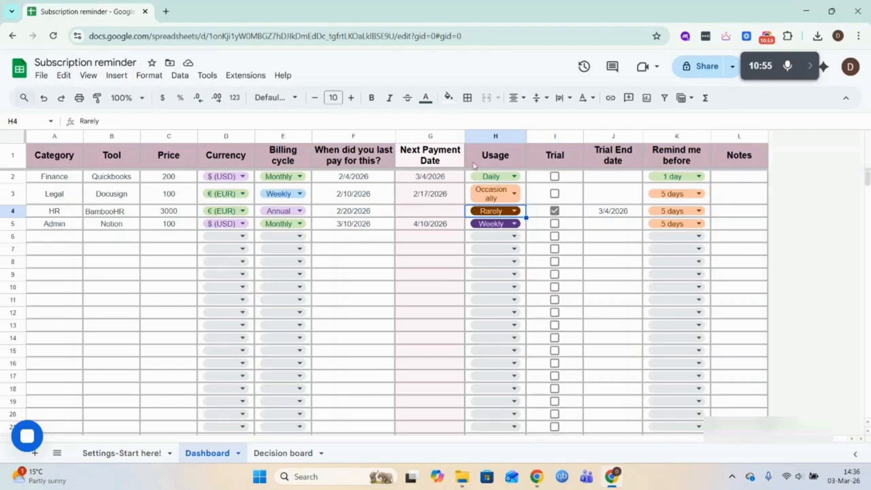
- Try entering 3/5/2026 by hand in cell G6 of the Next Payment Date column, and undo the entry
left_click(435, 136)
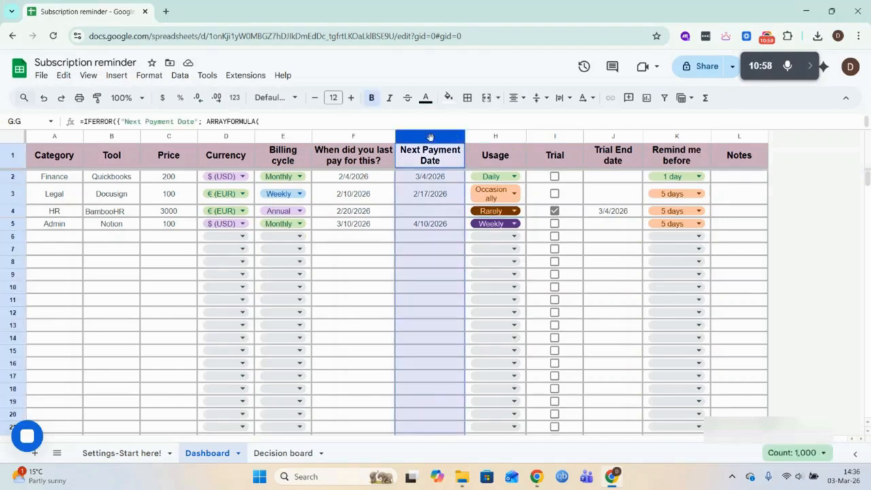
left_click(361, 249)
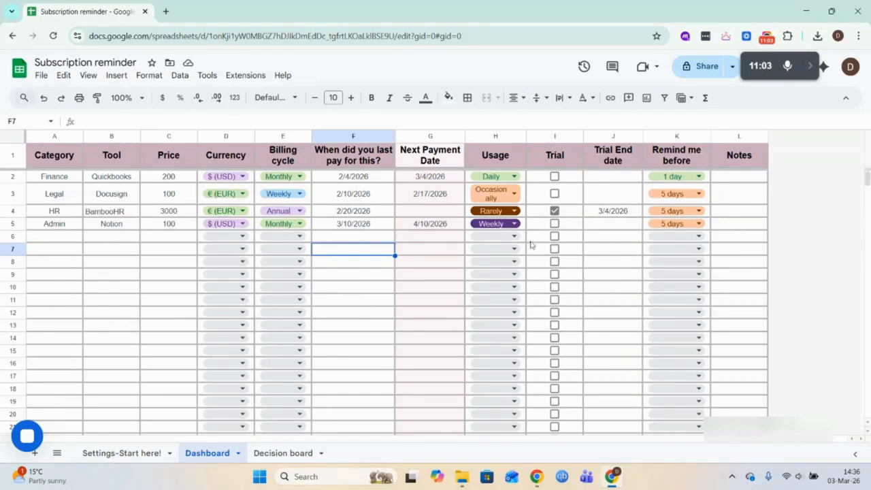
left_click(430, 132)
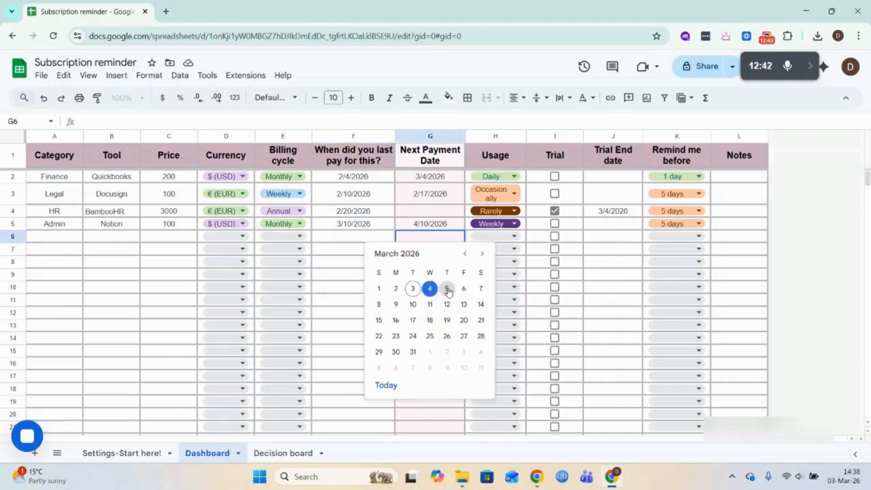
left_click(447, 288)
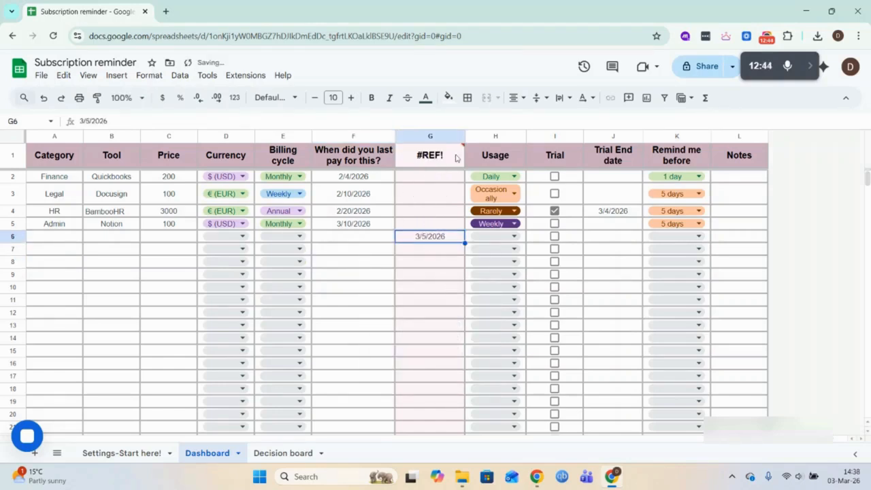
mouse_move(439, 161)
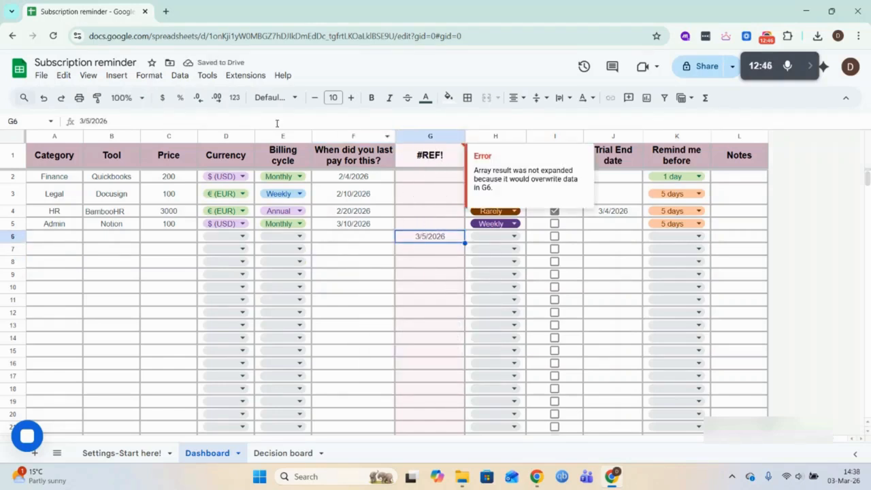
left_click(43, 97)
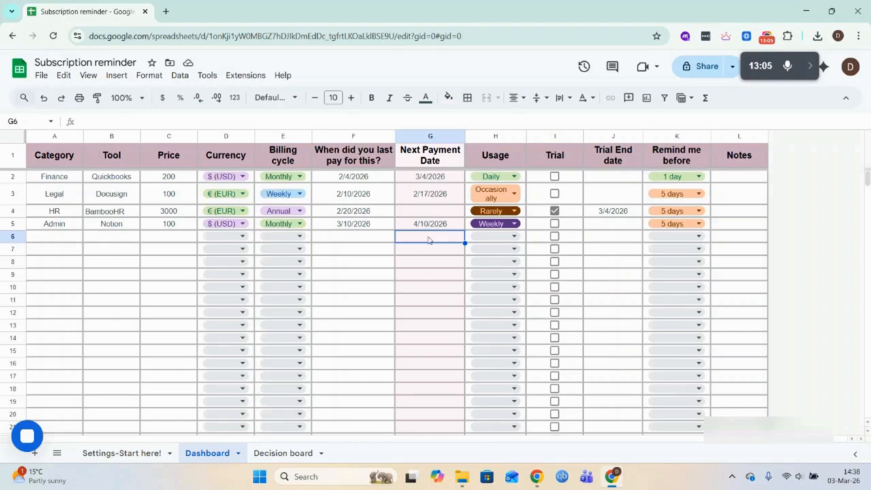
- Open the Decision board sheet to examine the tool costs and the expense charts
left_click(284, 453)
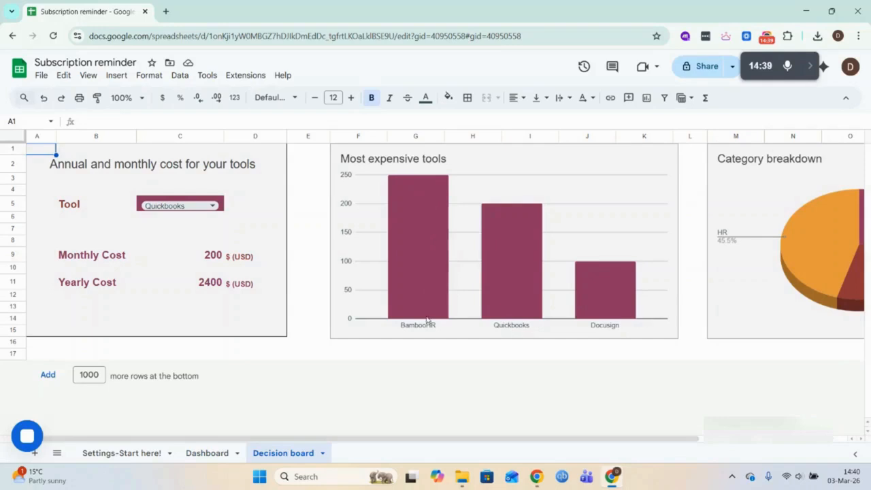
- Examine the Category breakdown chart on the Decision board and compare it with the subscription entries on the Dashboard sheet
left_click_drag(532, 440, 695, 440)
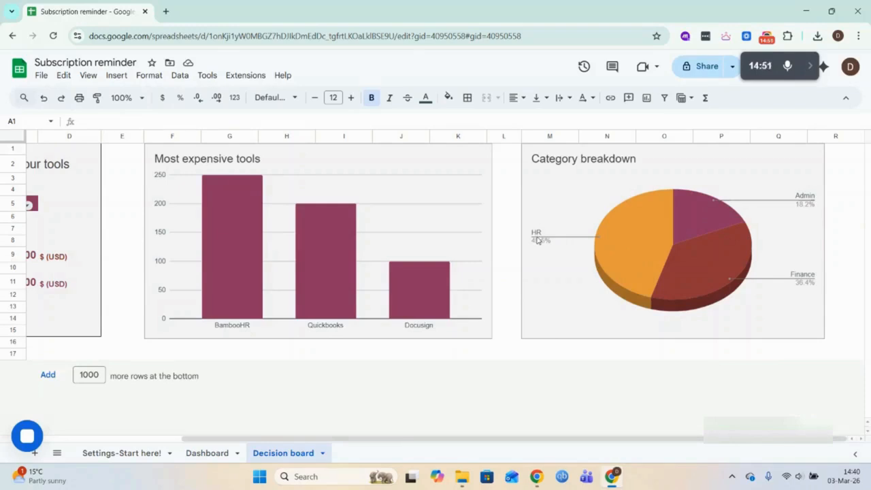
left_click(208, 452)
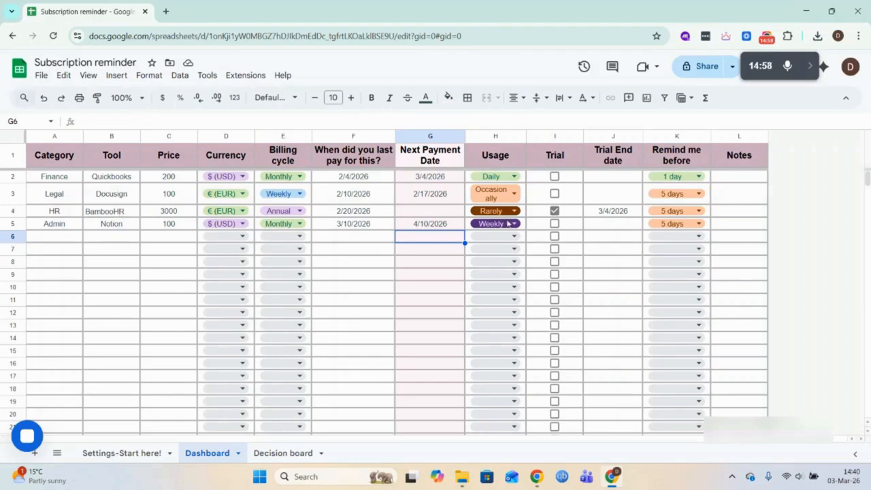
left_click(284, 452)
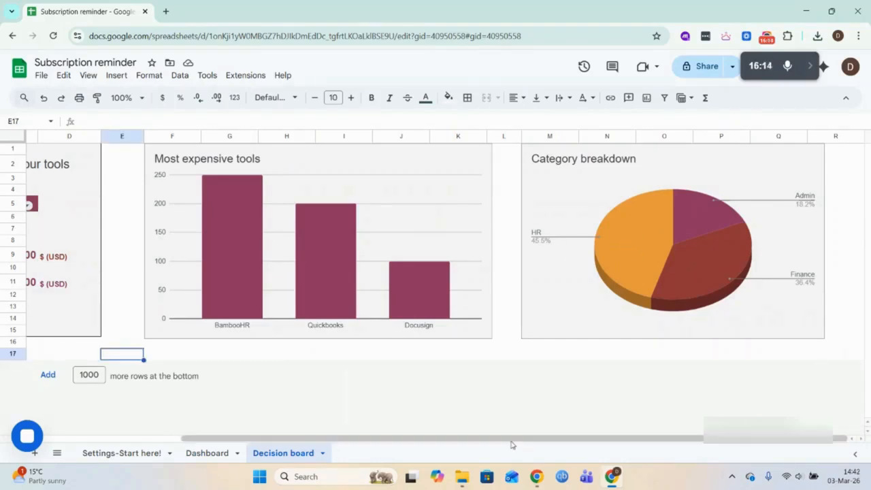
- Review the monthly and yearly cost of the selected tool, Quickbooks, in the Decision board's cost summary
left_click_drag(511, 441, 355, 434)
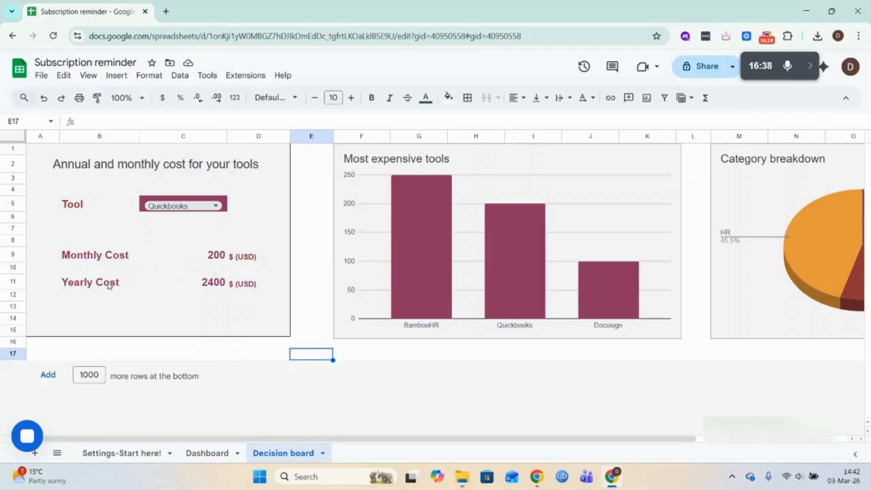
left_click(206, 286)
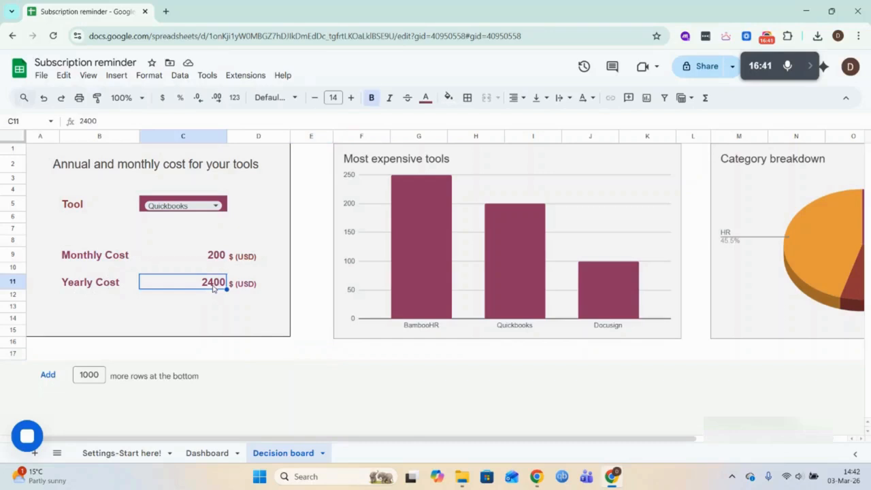
left_click(203, 205)
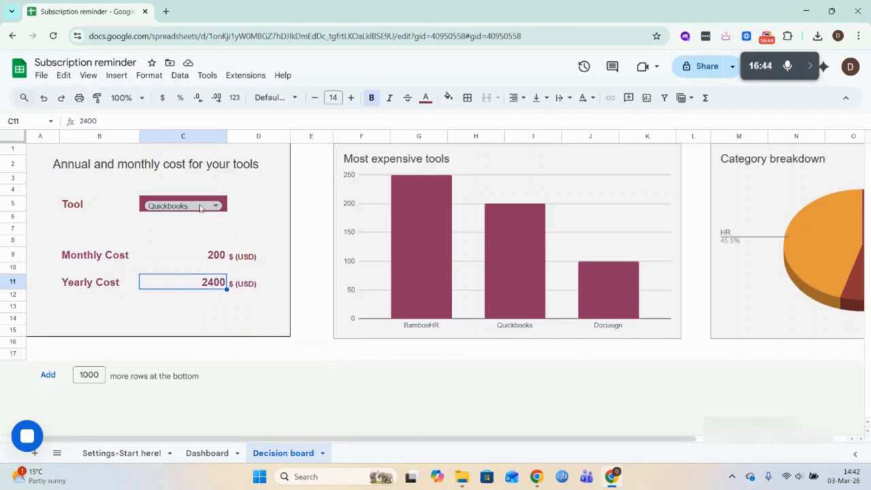